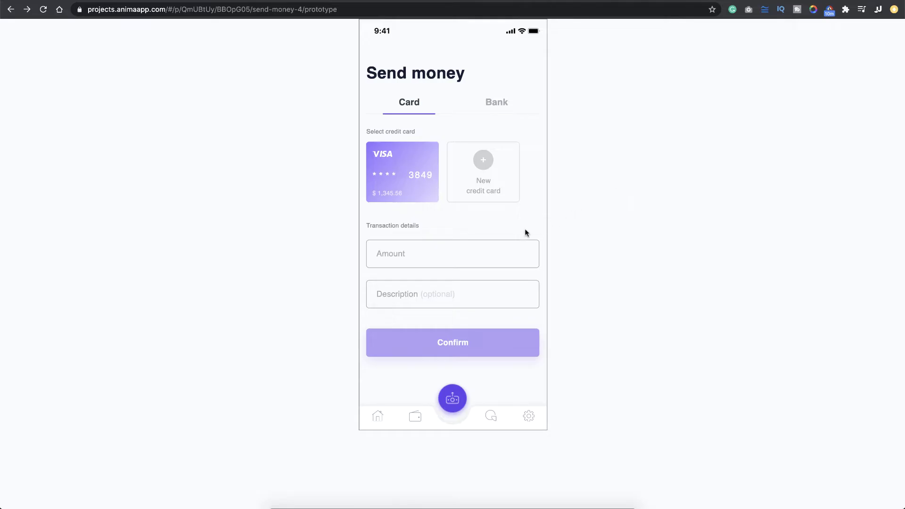
Advance the Anima prototype past the 120.50 amount screen and confirm to reach Money Sent
left_click(471, 255)
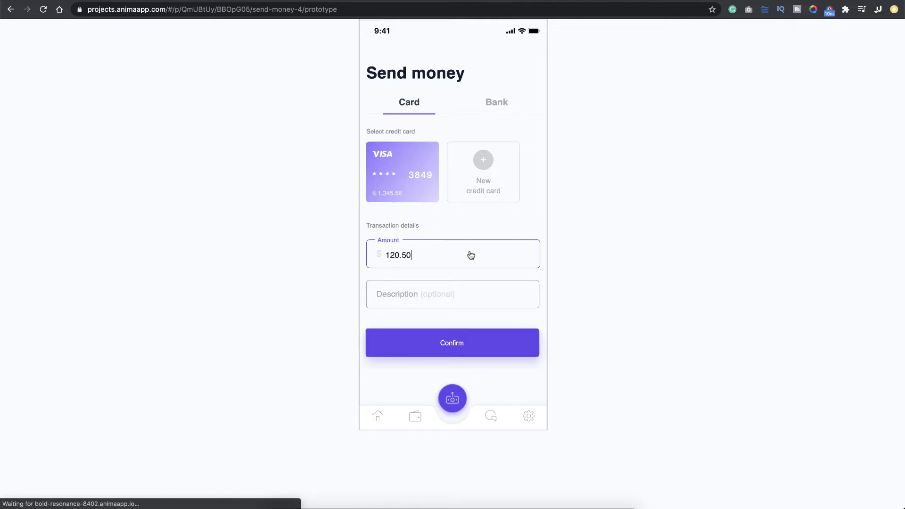
left_click(451, 343)
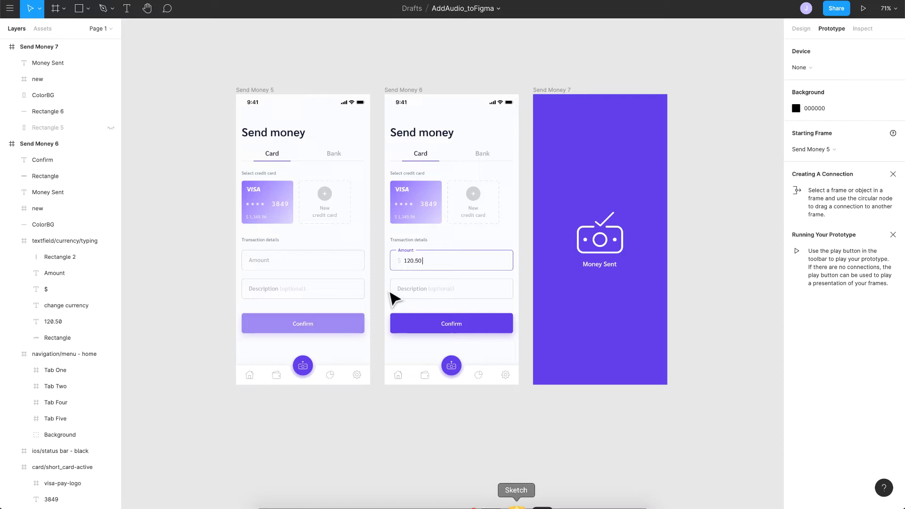
left_click_drag(636, 415, 686, 438)
left_click(686, 438)
left_click(248, 90)
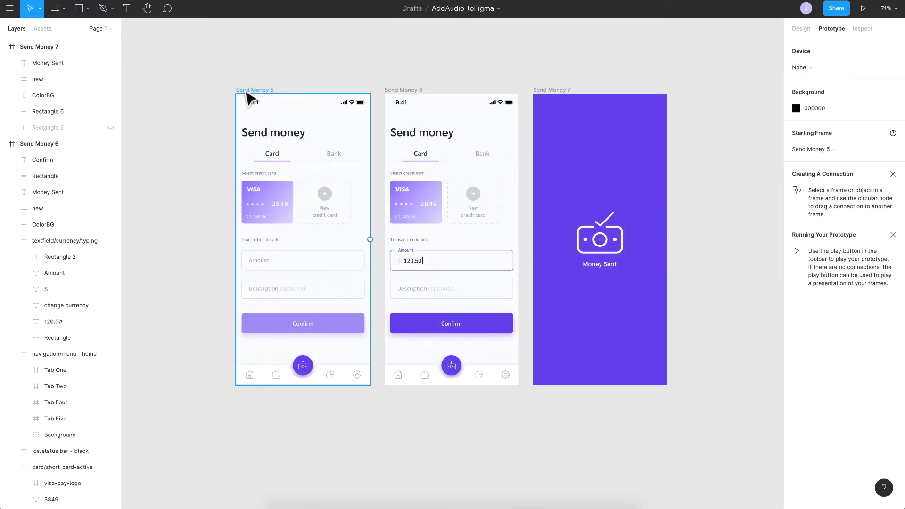
left_click(397, 90)
left_click_drag(468, 263, 404, 295)
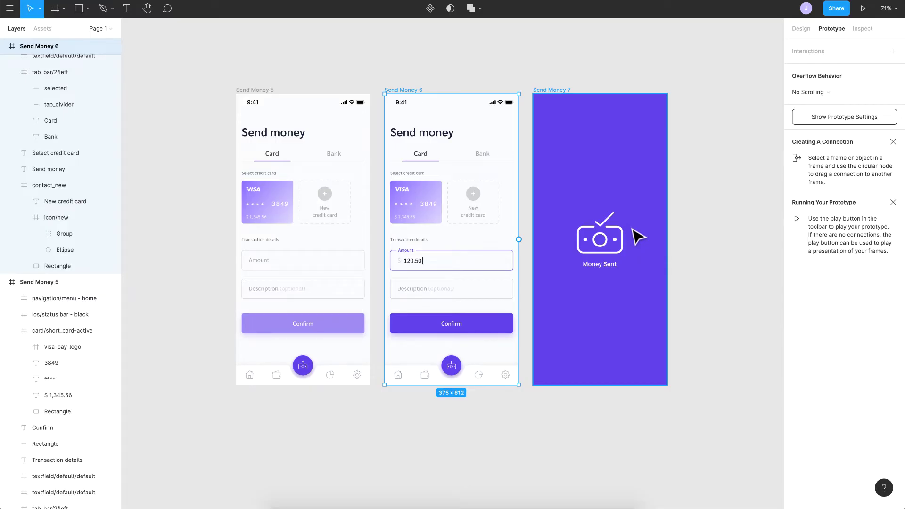
Link Send Money 5's Amount field to Send Money 6 with a Dissolve transition
left_click(259, 90)
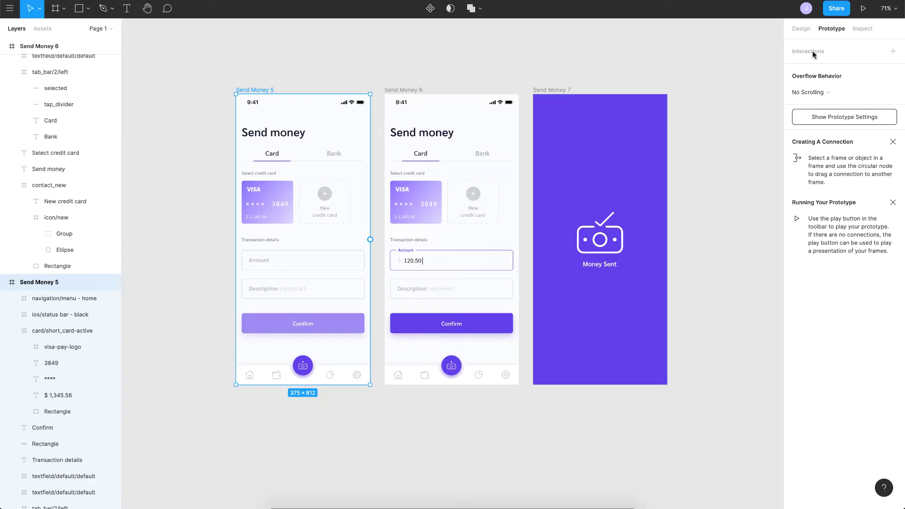
left_click(348, 267)
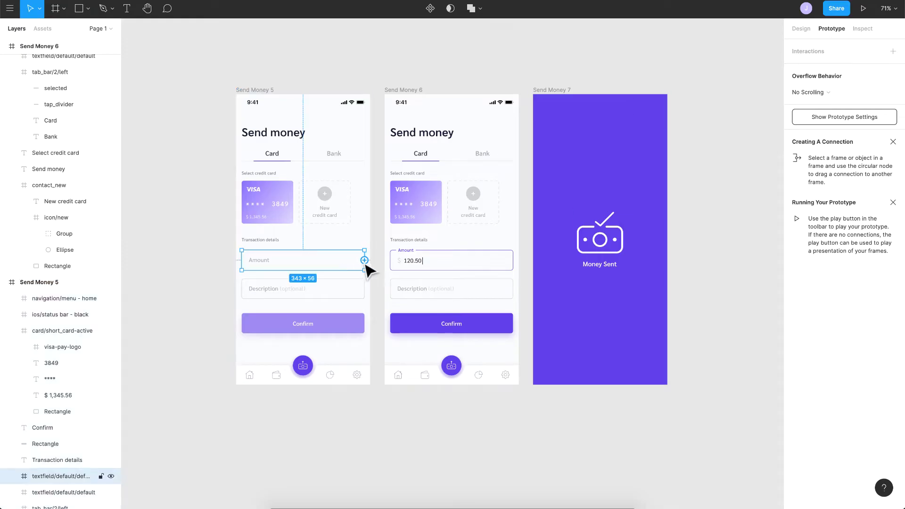
left_click_drag(364, 260, 456, 265)
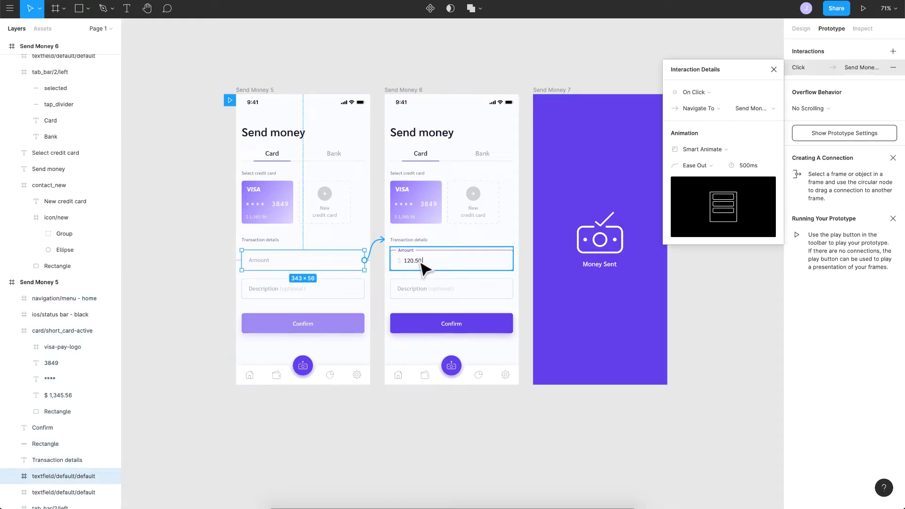
left_click(723, 150)
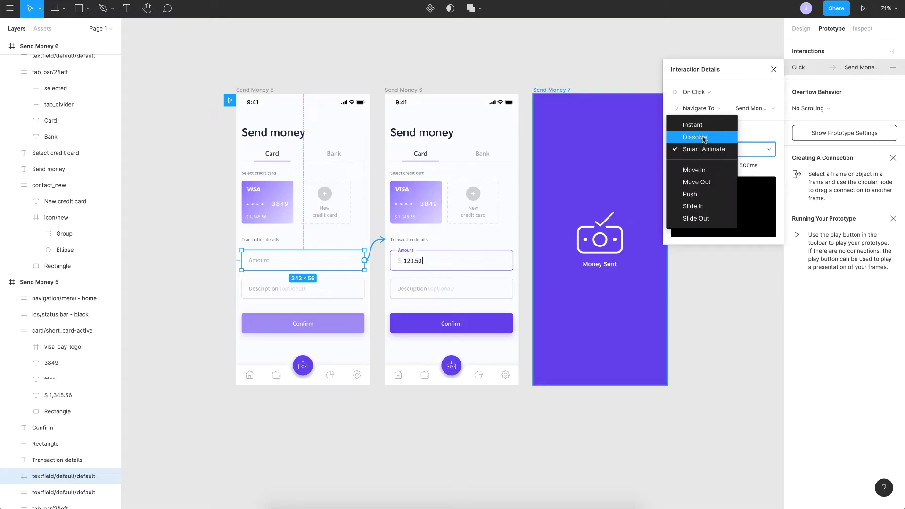
left_click(702, 137)
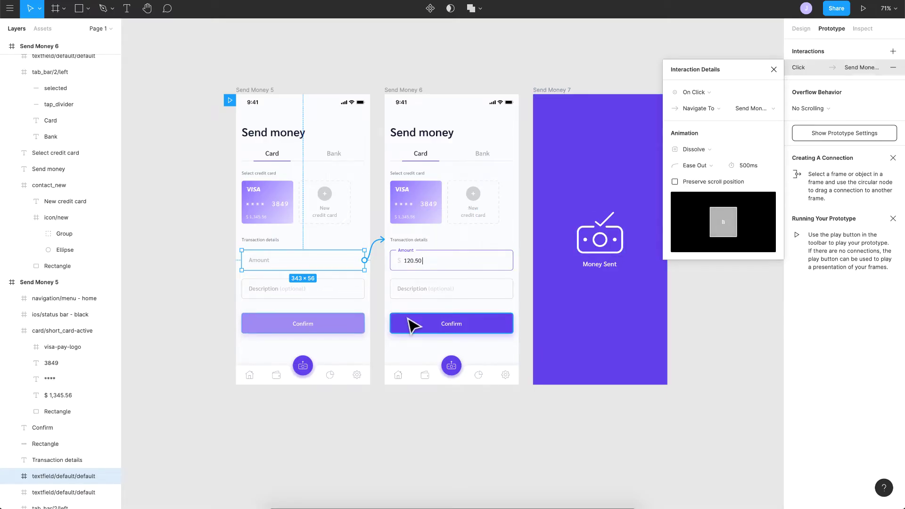
Link Send Money 6's Confirm button to Send Money 7 with a Smart Animate transition
left_click(477, 324)
left_click_drag(513, 324, 562, 235)
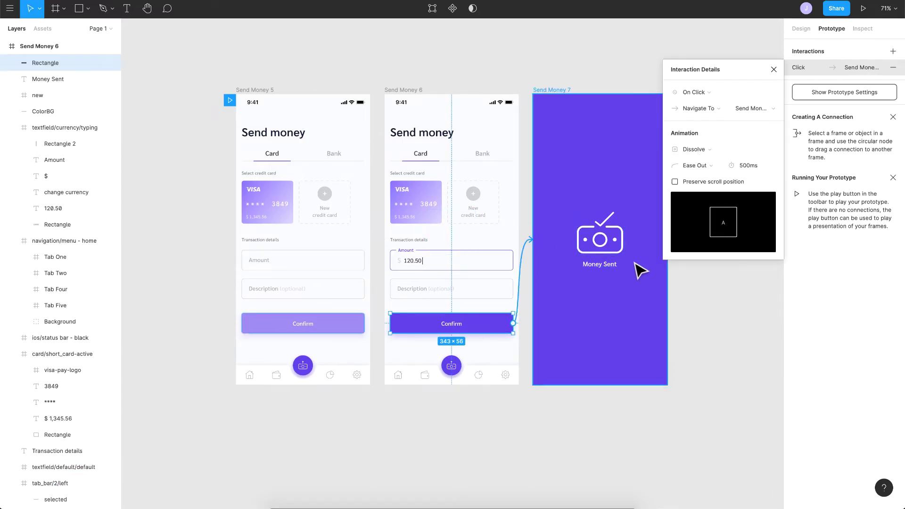
left_click(707, 149)
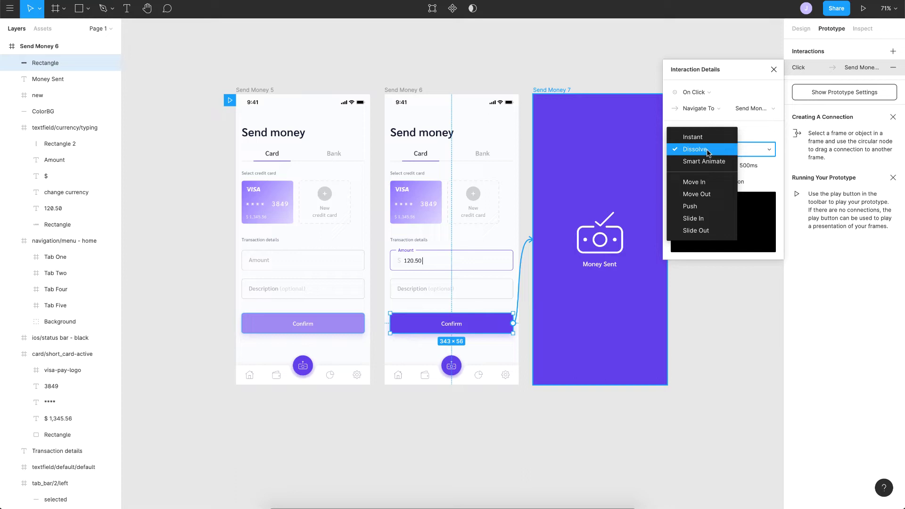
left_click(704, 162)
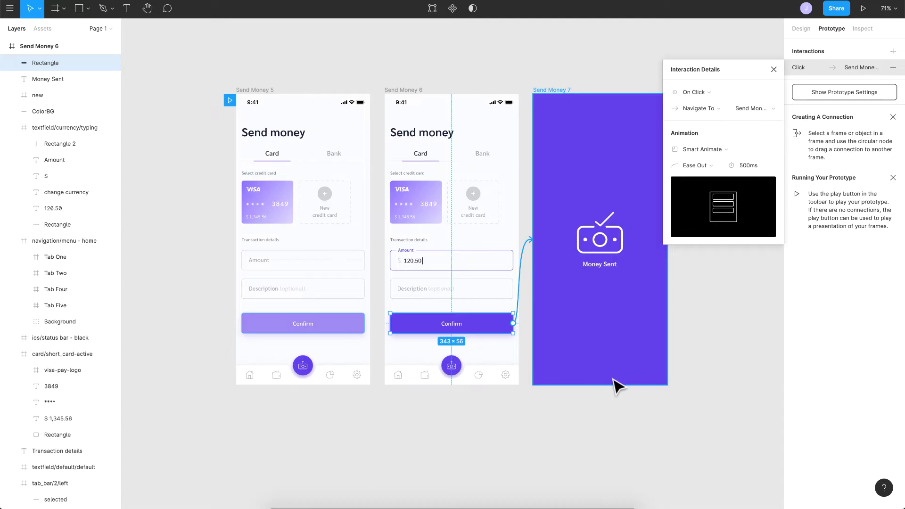
left_click(260, 90)
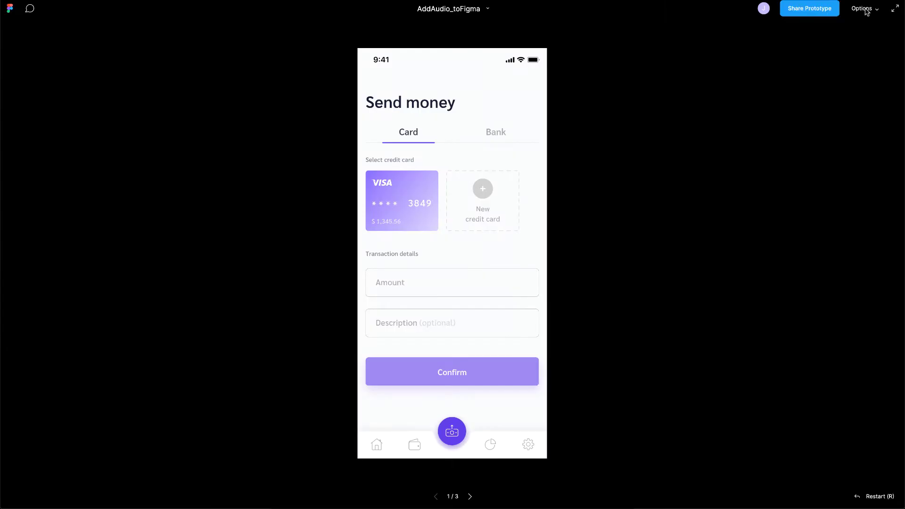
left_click(466, 279)
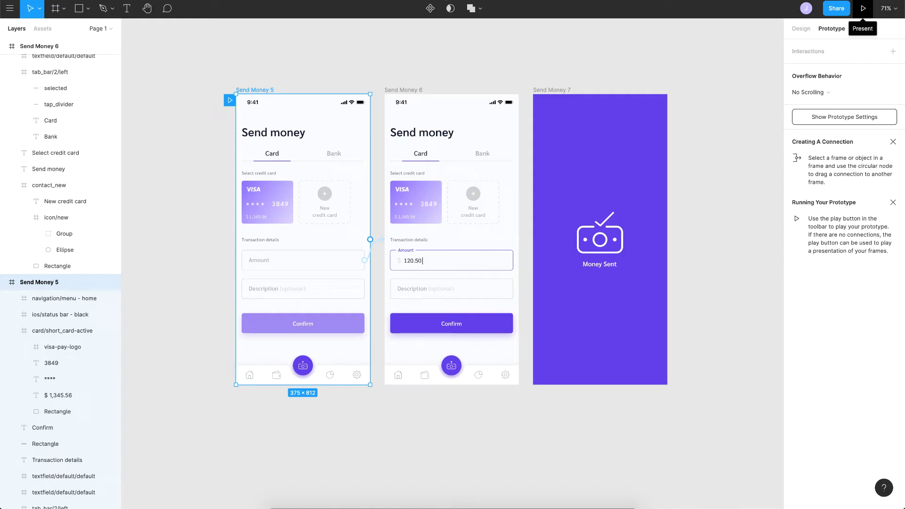
Run the Anima plugin on Send Money 6's Confirm button and bring up the saved audio code in TextEdit
left_click(485, 329)
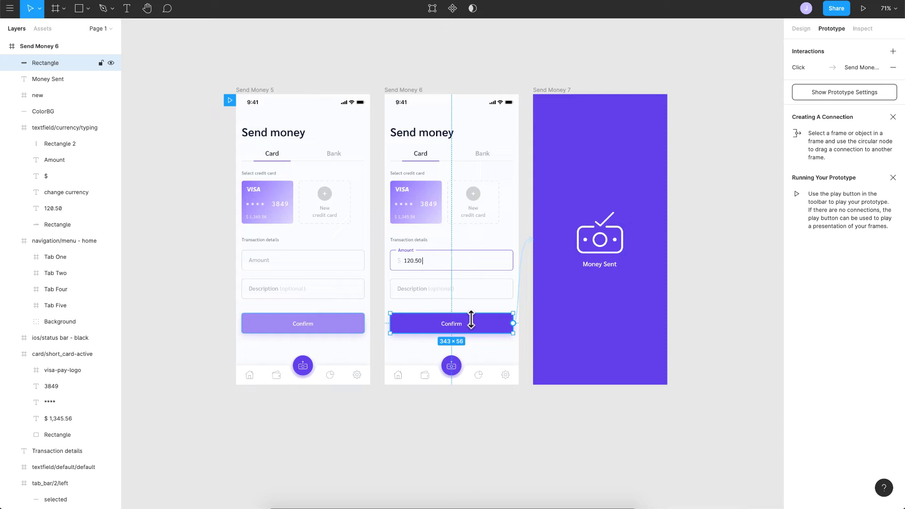
left_click(8, 9)
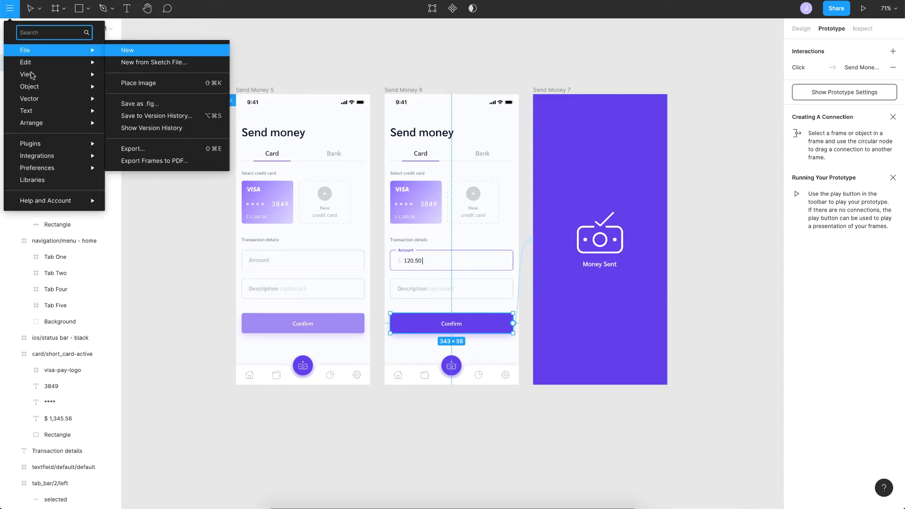
mouse_move(53, 146)
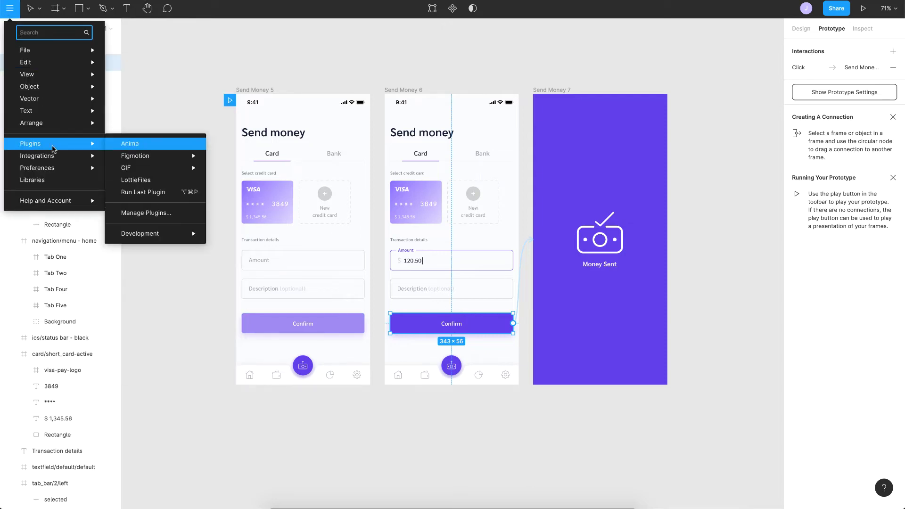
left_click(131, 144)
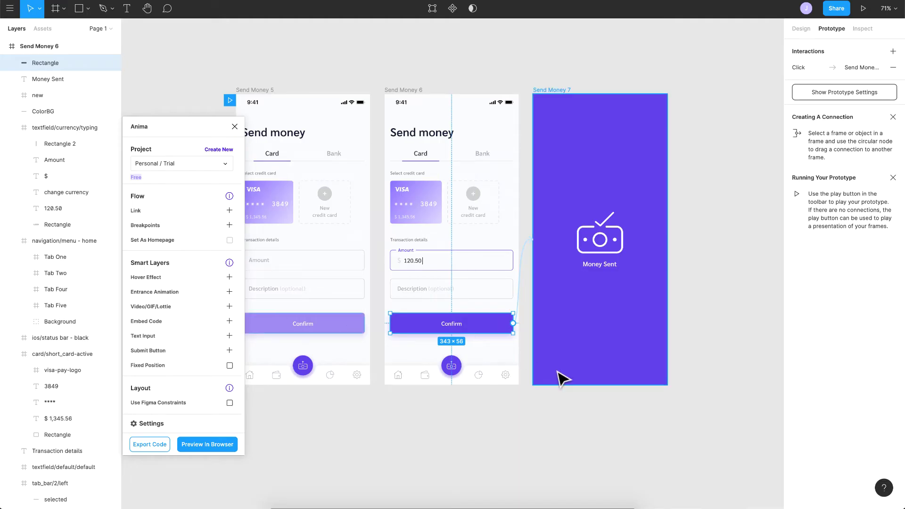
left_click(576, 498)
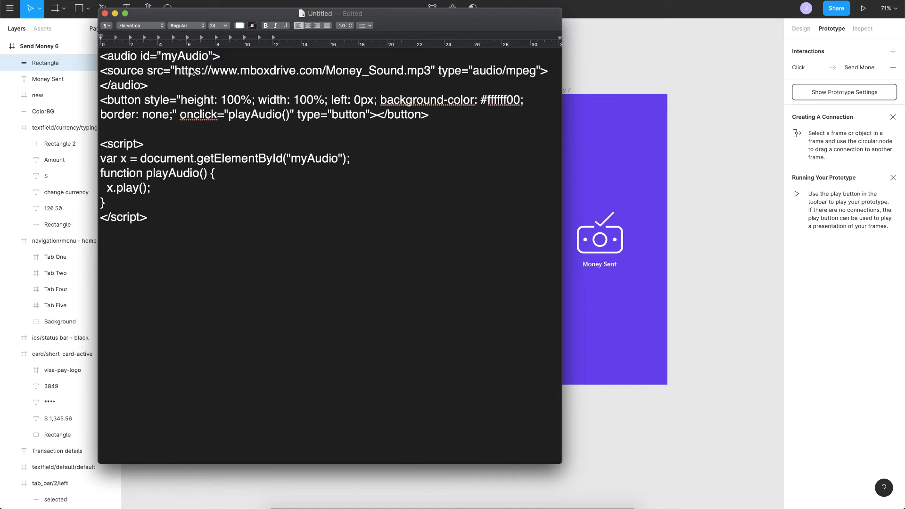
Review the Money_Sound.mp3 address, button tag and playAudio script, select all the code, and return to Figma
left_click_drag(175, 71, 433, 77)
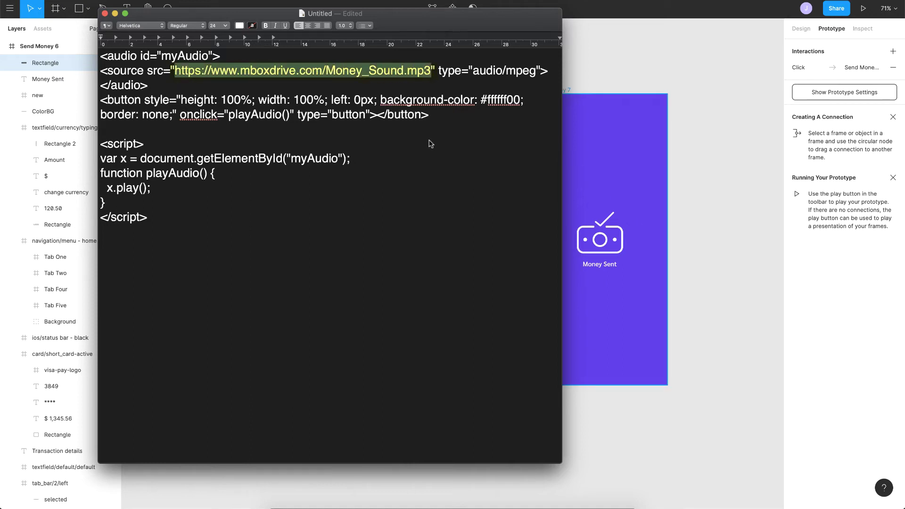
left_click(355, 73)
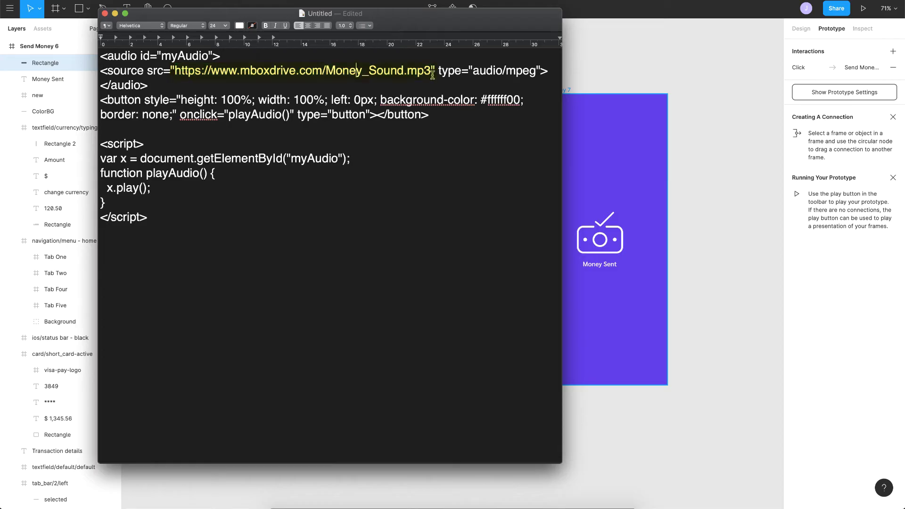
left_click_drag(432, 72, 176, 70)
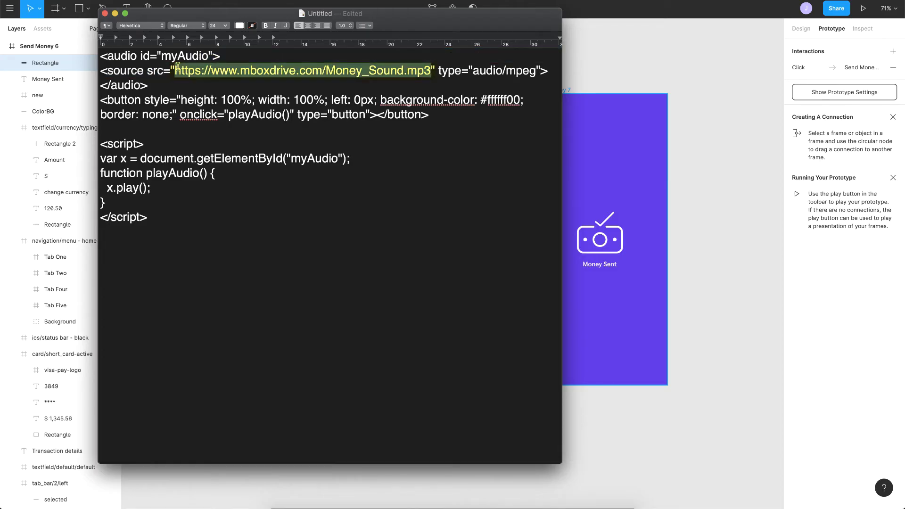
left_click(432, 73)
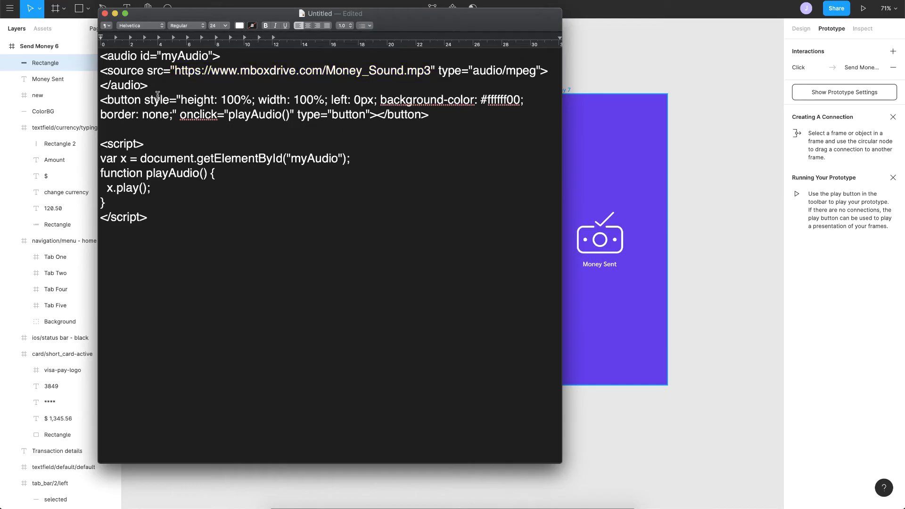
left_click_drag(108, 98, 469, 115)
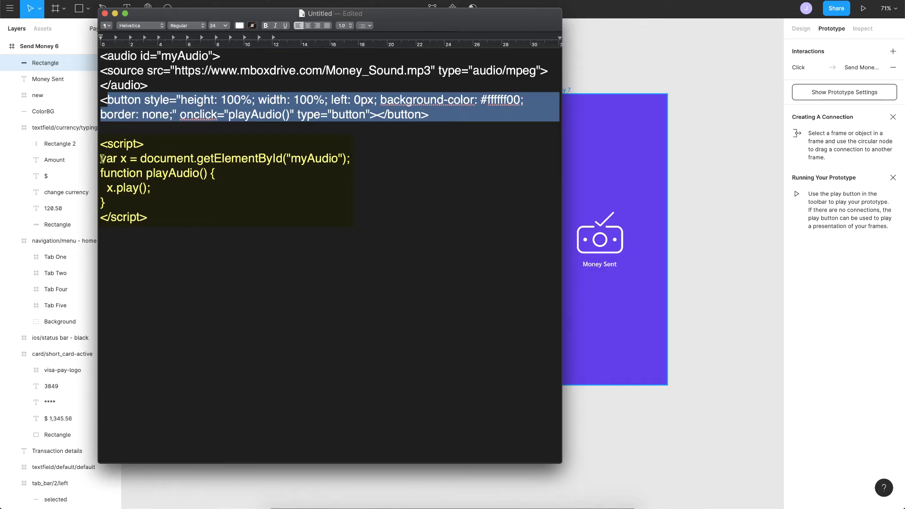
left_click_drag(101, 159, 126, 194)
left_click(184, 221)
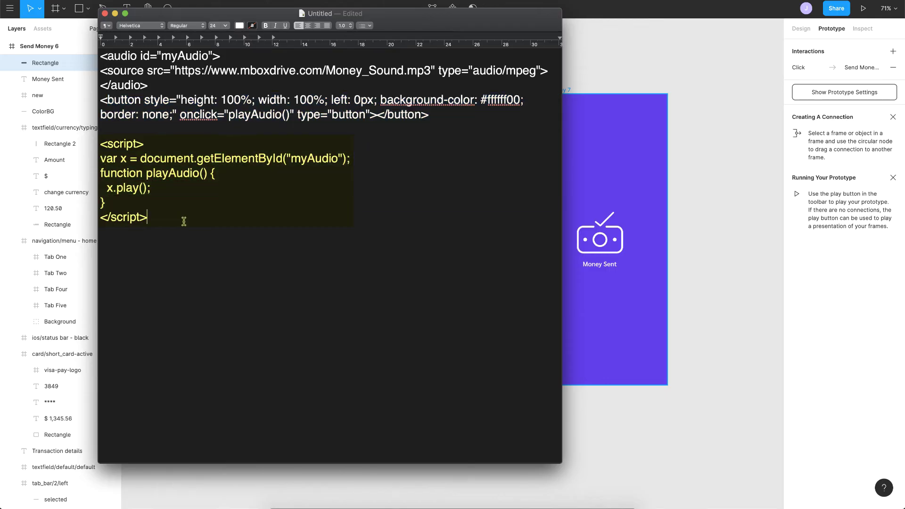
key("super+a")
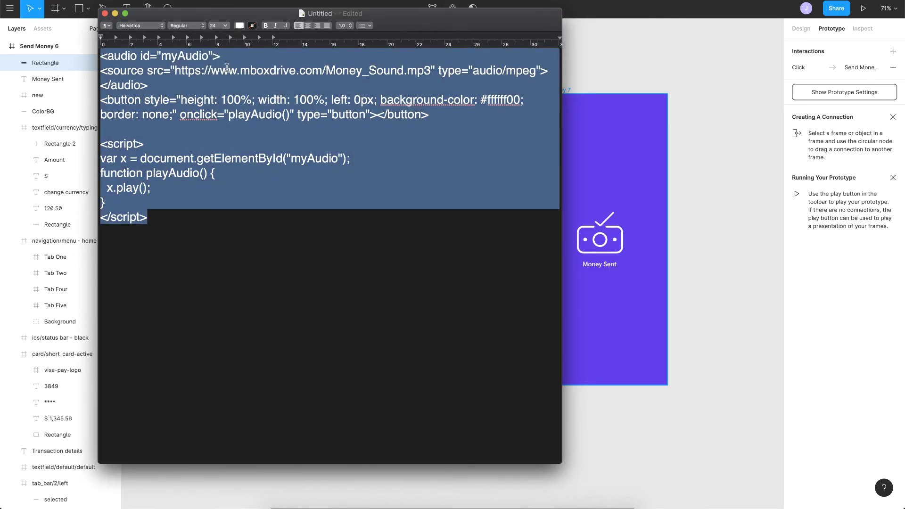
left_click(730, 294)
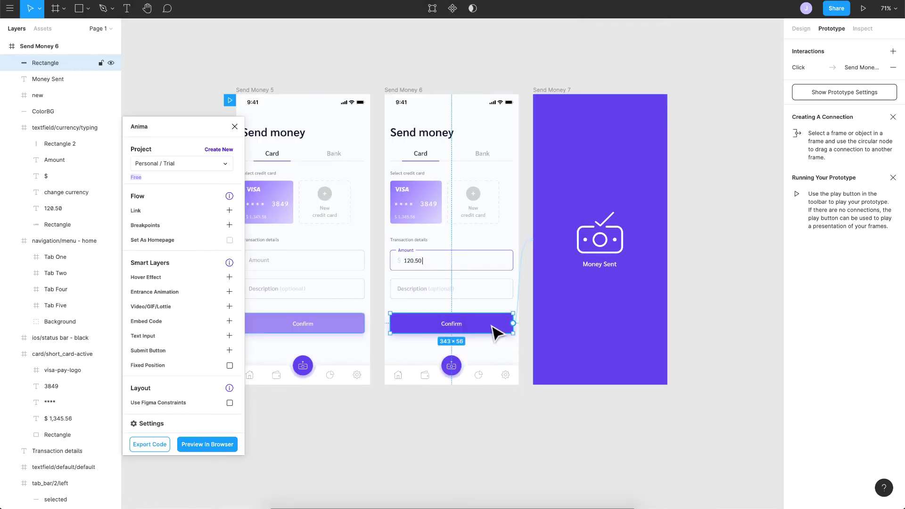
Paste the audio snippet into the Confirm layer's Anima Embed Code box and save it
left_click(230, 321)
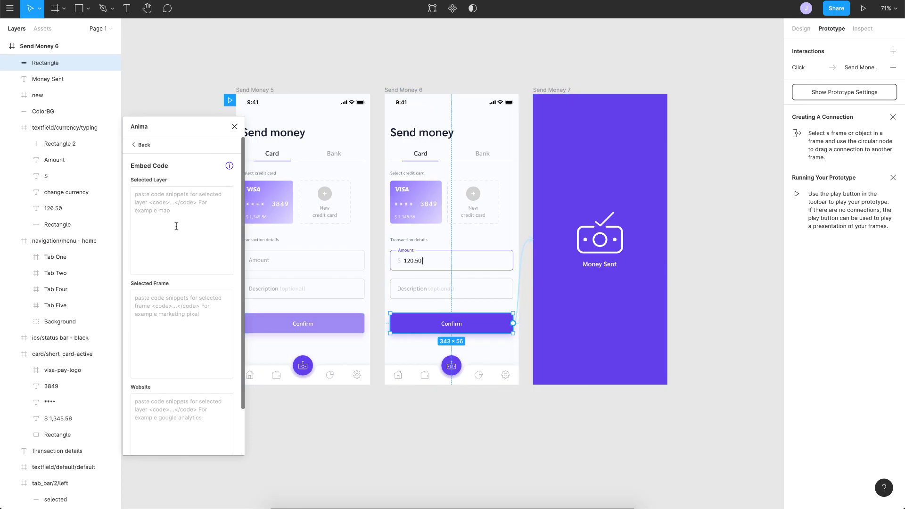
left_click(151, 205)
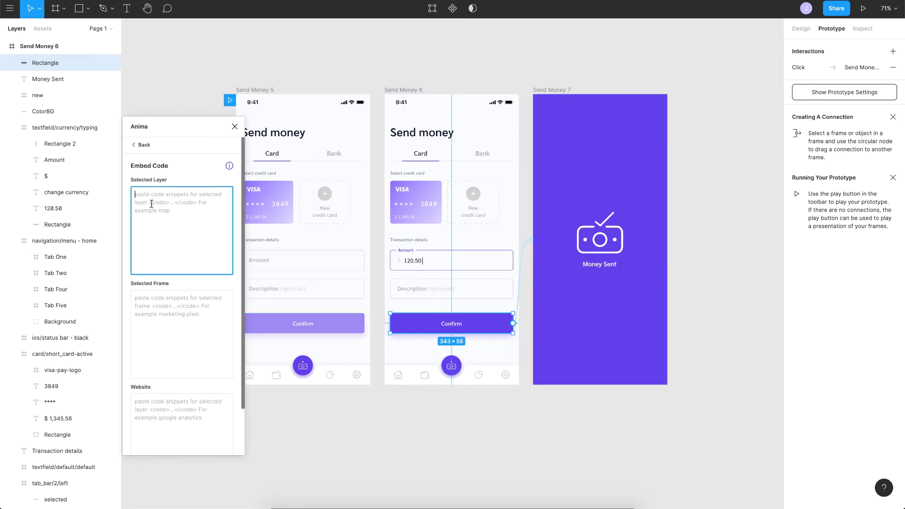
key("ctrl+v")
scroll(151, 204, "down", 2)
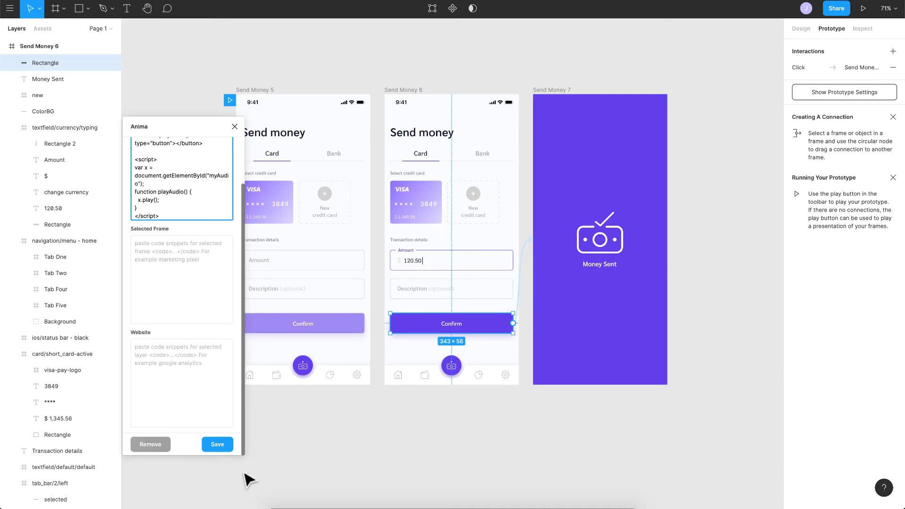
left_click(221, 450)
Select frames Send Money 5, 6 and 7 and build an Anima Preview in Browser draft
scroll(394, 412, "down", 3)
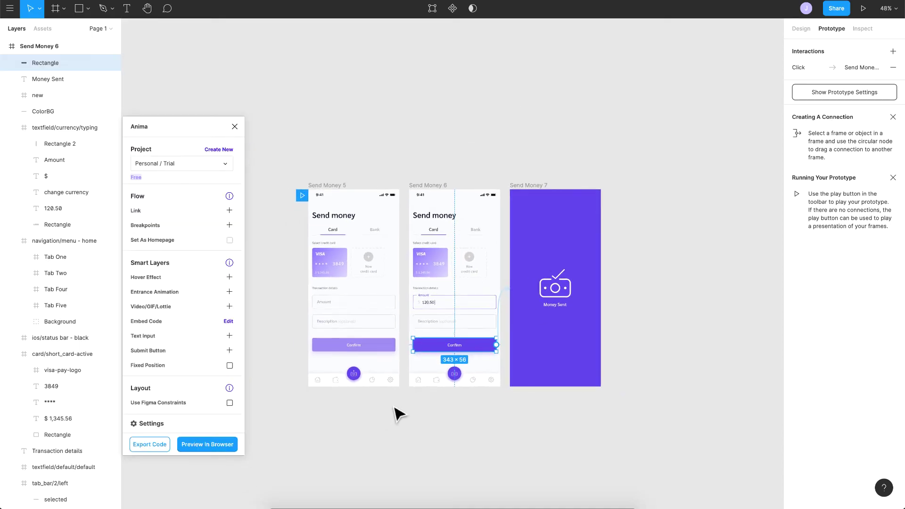
left_click_drag(297, 168, 682, 427)
left_click(191, 447)
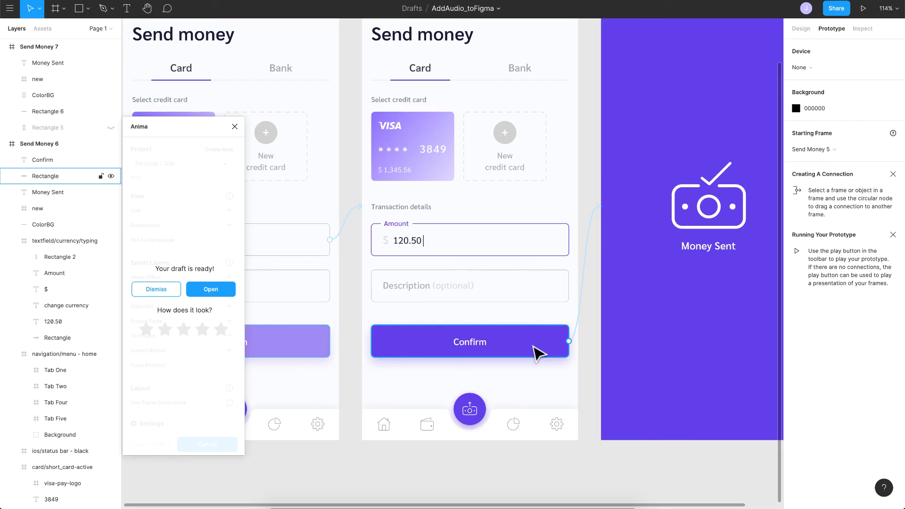
left_click(537, 353)
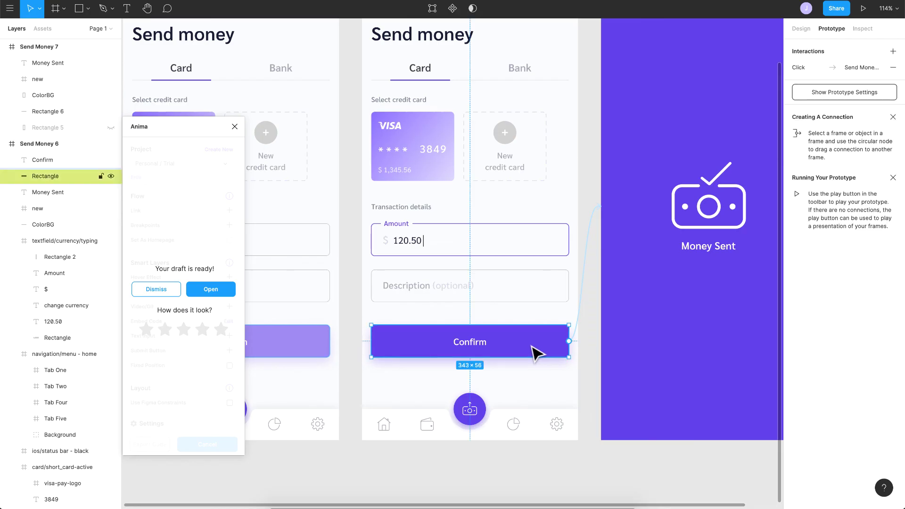
left_click(480, 347, "shift")
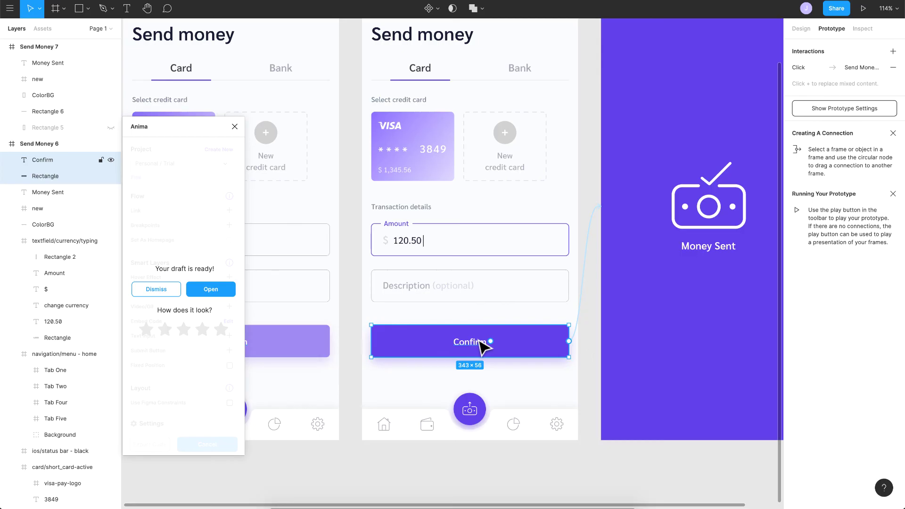
key("ctrl+g")
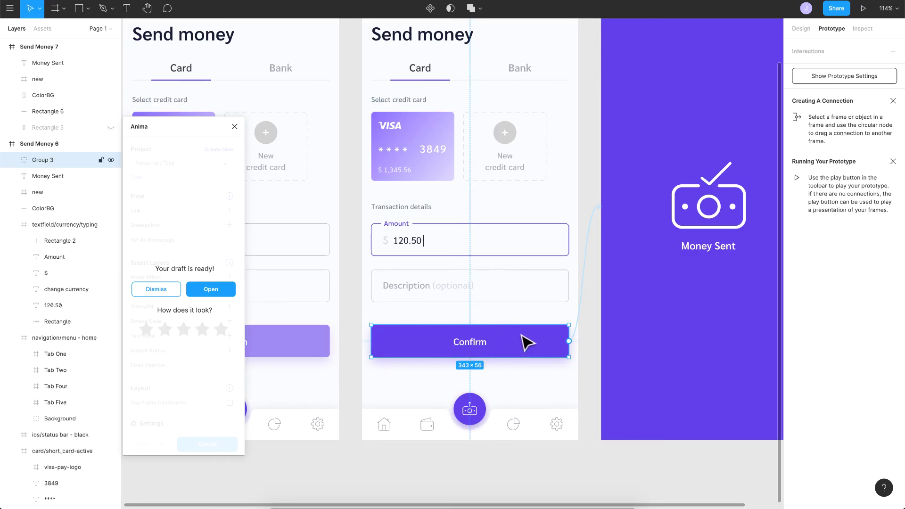
key("ctrl+z")
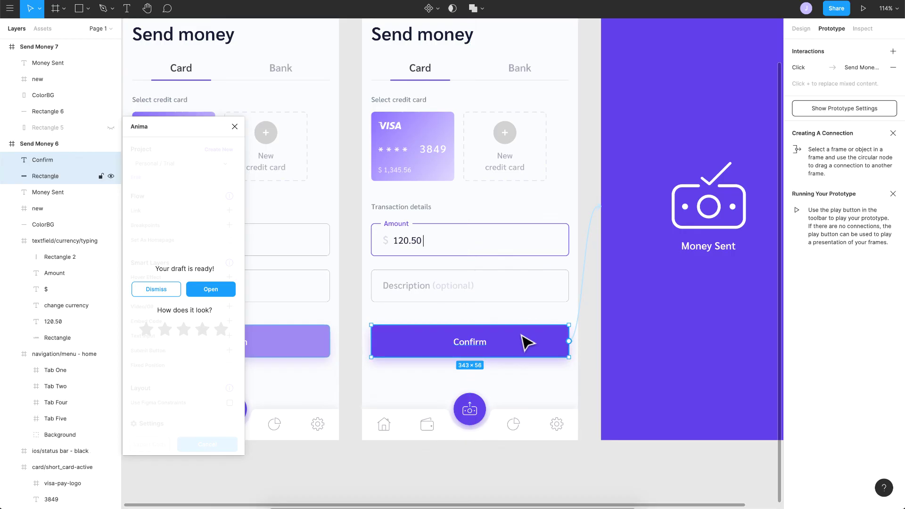
left_click(549, 354)
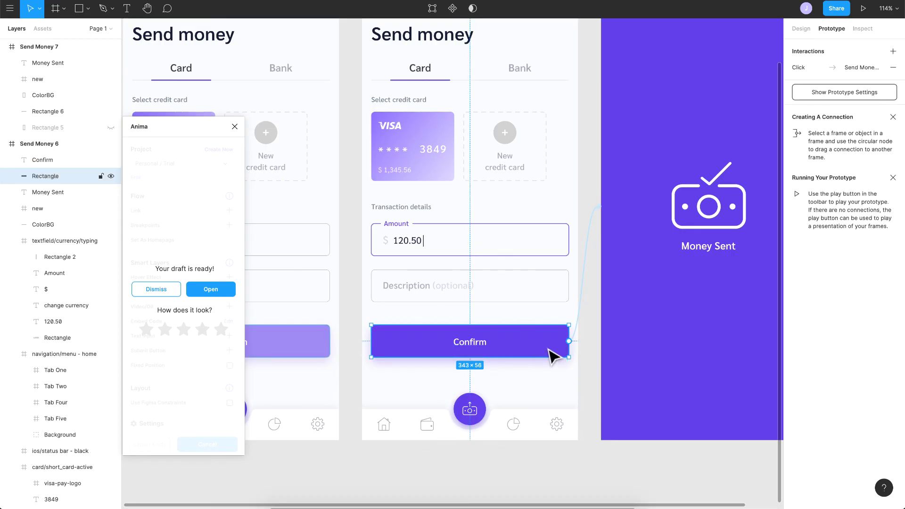